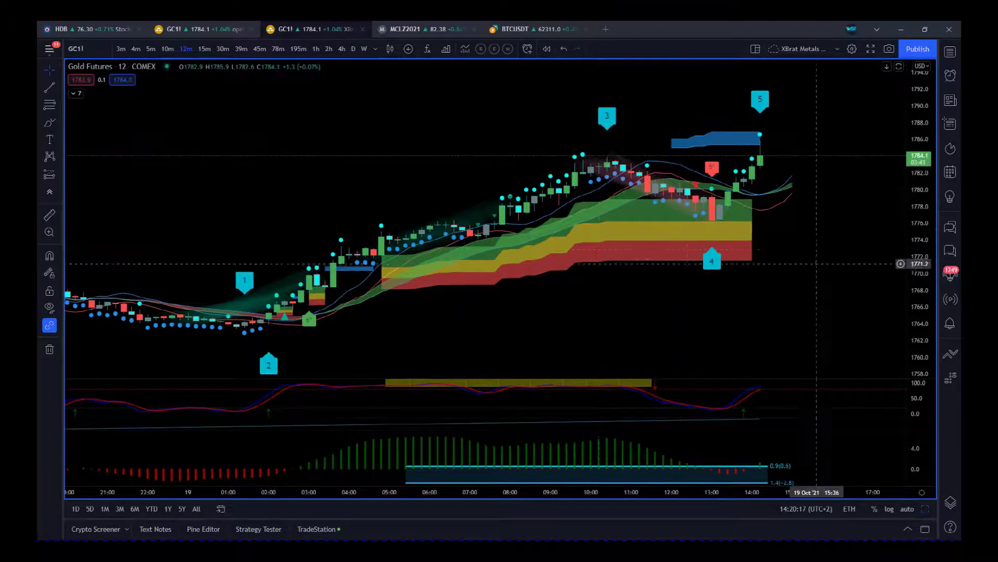
Stretch the time and price axes and recentre so waves 3 to 5 show large candles.
left_click_drag(817, 264, 795, 316)
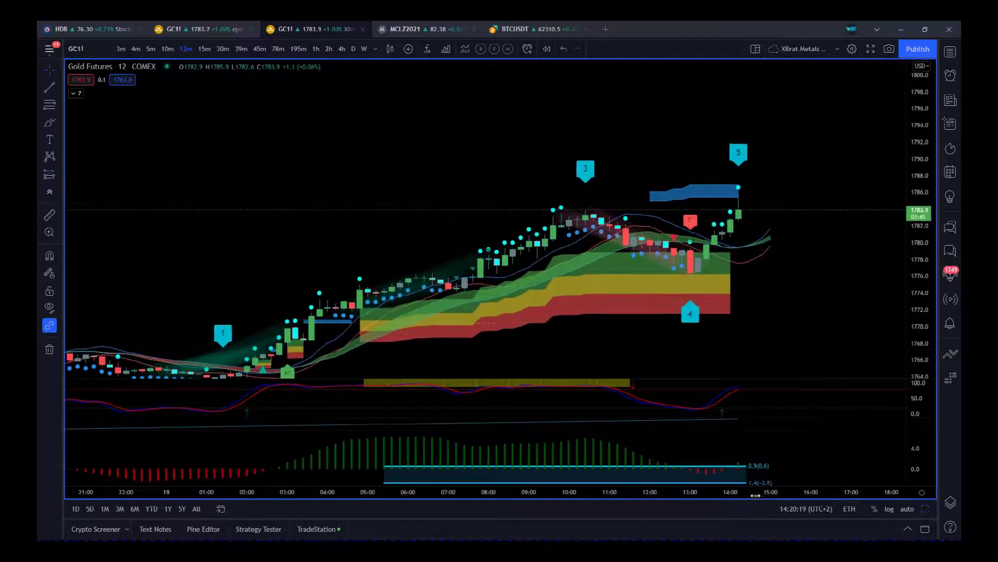
left_click_drag(755, 495, 650, 497)
left_click_drag(689, 319, 717, 295)
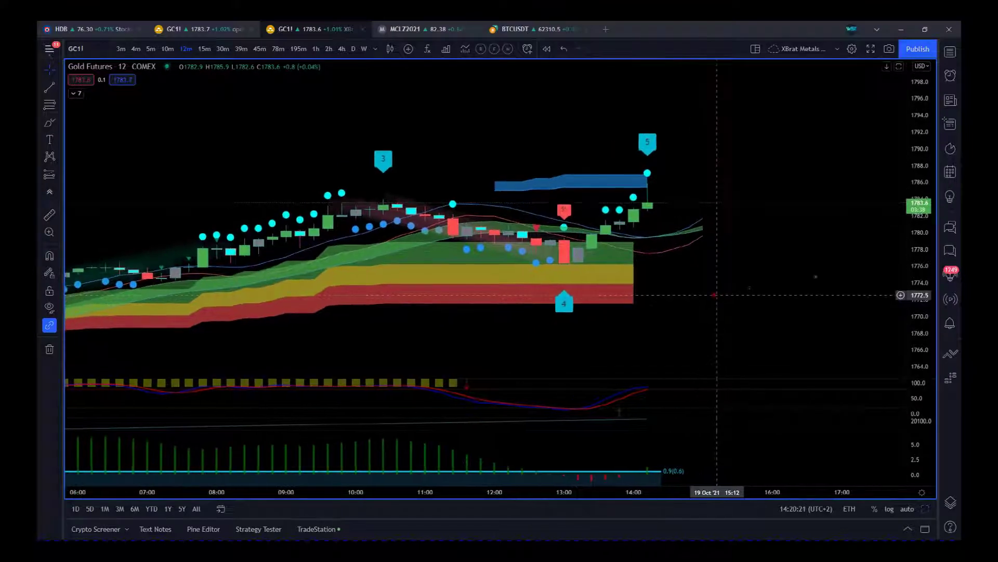
left_click_drag(920, 285, 921, 229)
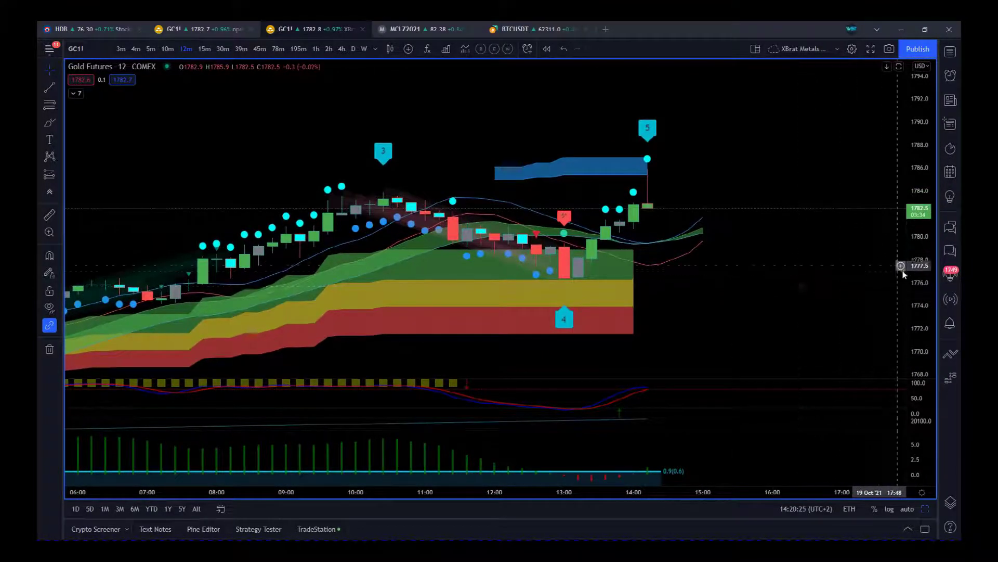
left_click_drag(917, 295, 921, 260)
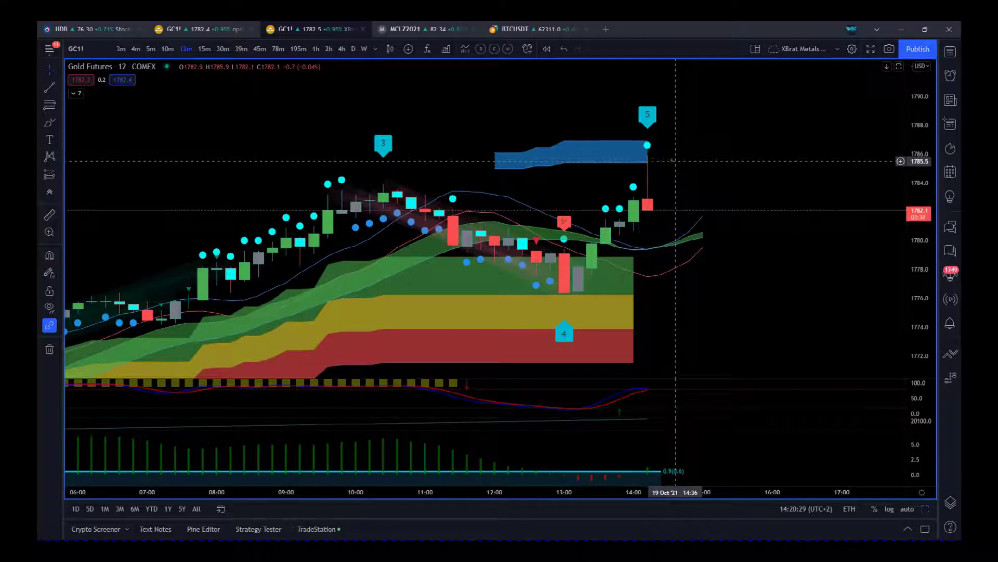
left_click_drag(760, 325, 782, 307)
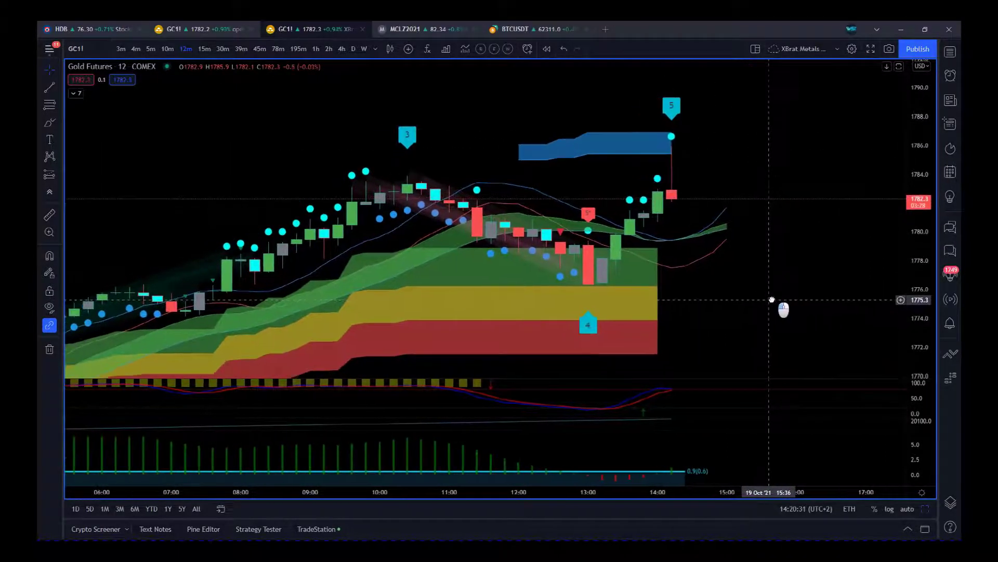
left_click_drag(904, 296, 907, 306)
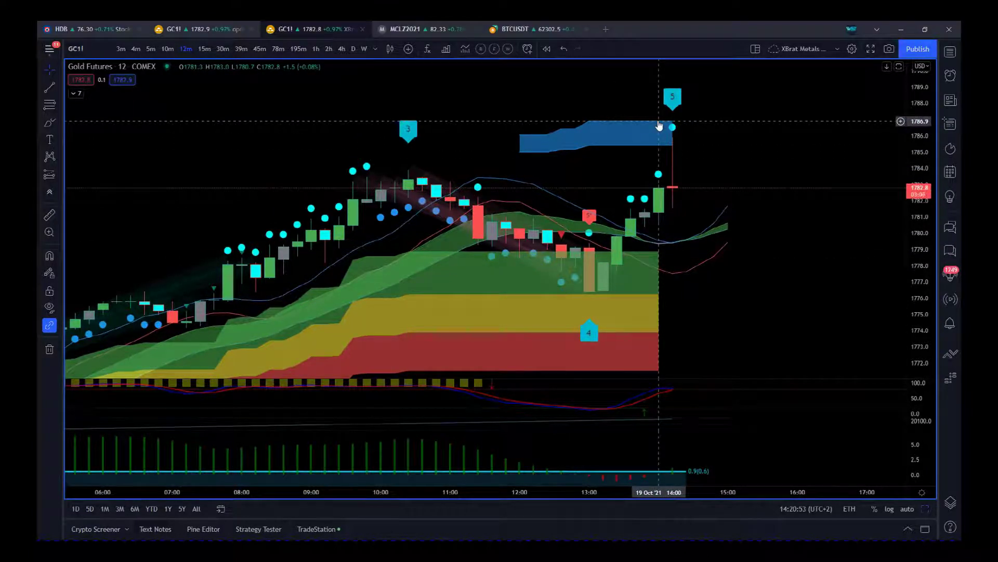
Resize the panes to make the price chart taller than the oscillator, then bring up the line tools list.
left_click_drag(709, 385, 715, 344)
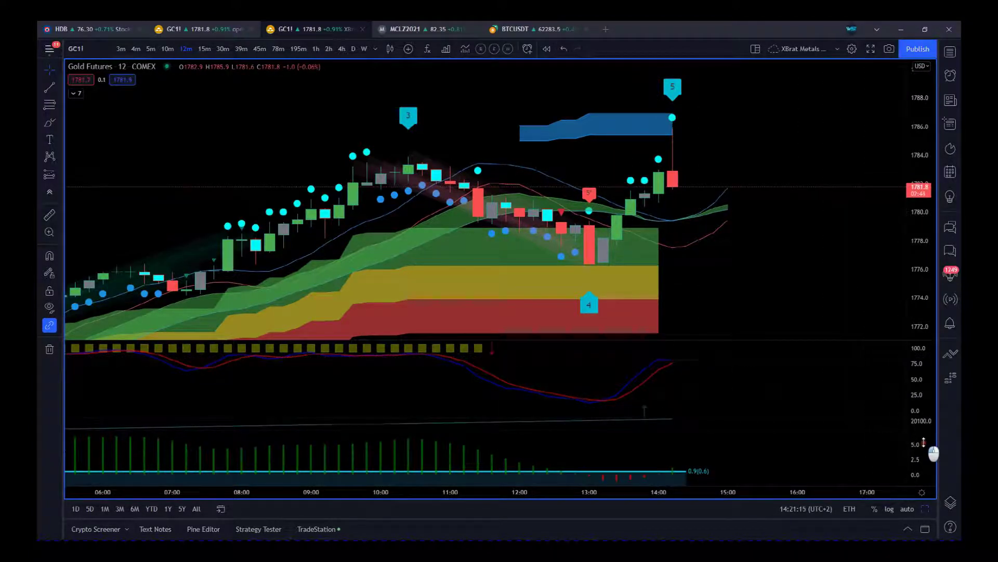
left_click_drag(924, 442, 931, 471)
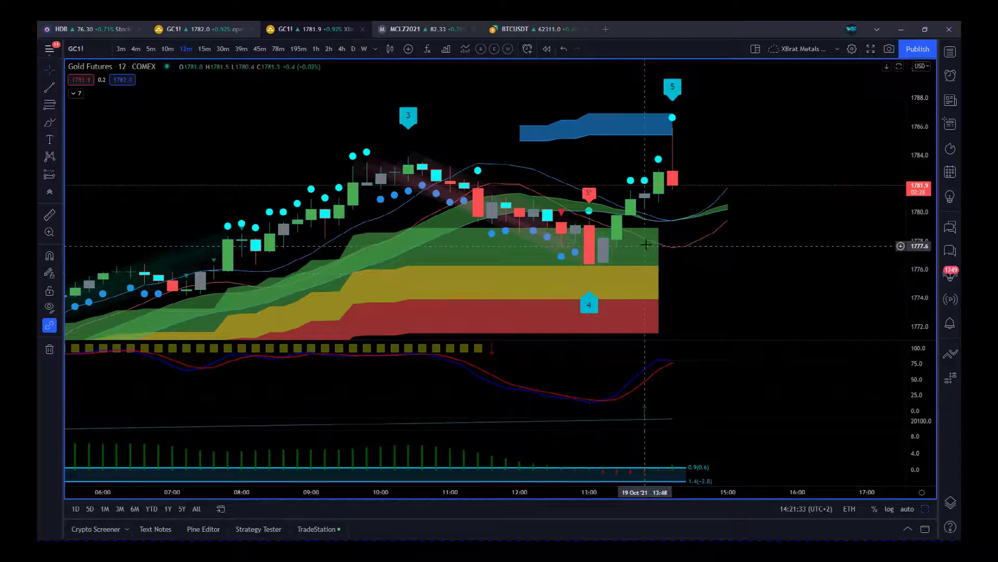
left_click_drag(739, 274, 713, 284)
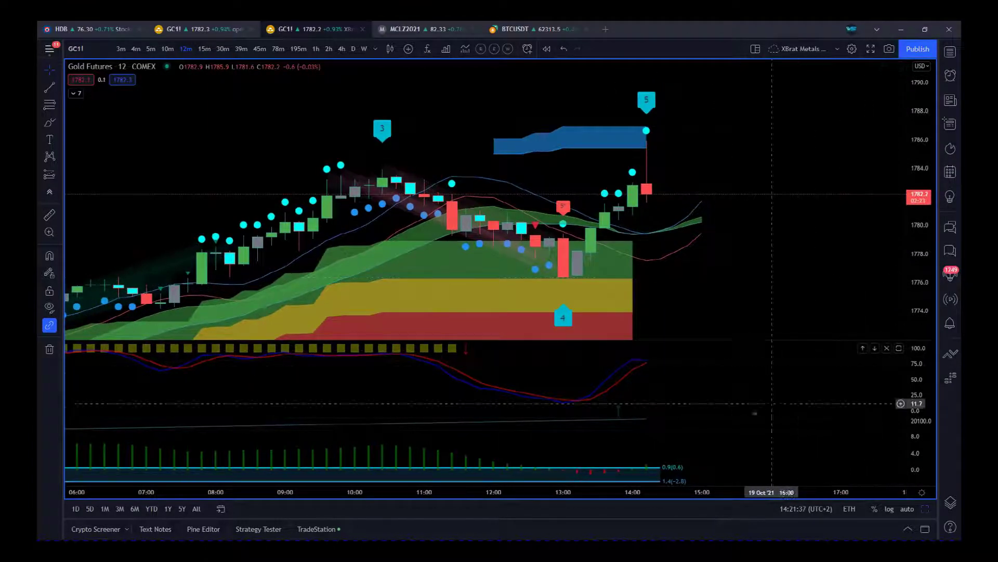
left_click_drag(680, 341, 697, 402)
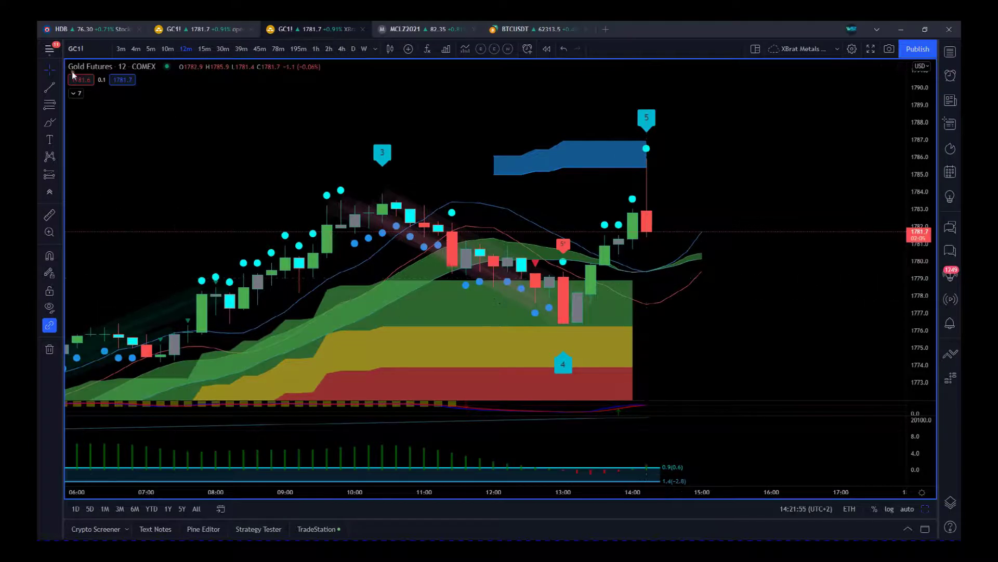
left_click(59, 86)
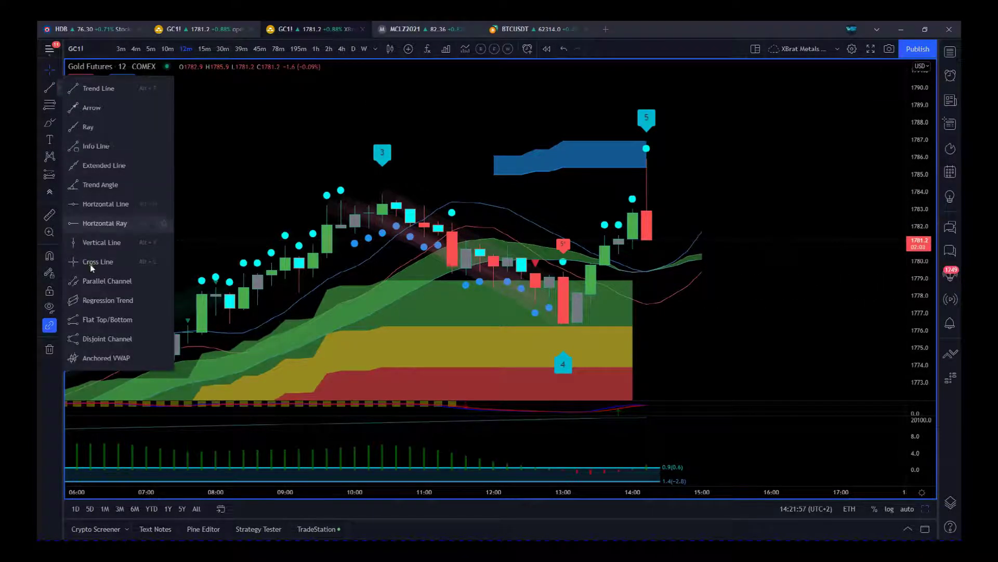
Draw a regression trend channel from the wave 3 peak at 10:24 to the wave 4 low at 13:00.
left_click(92, 298)
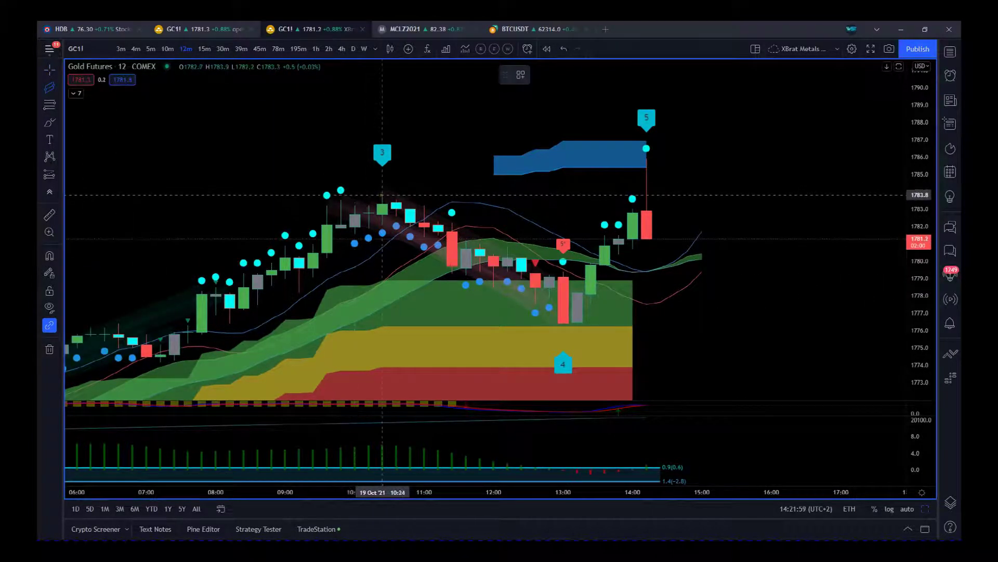
left_click(382, 193)
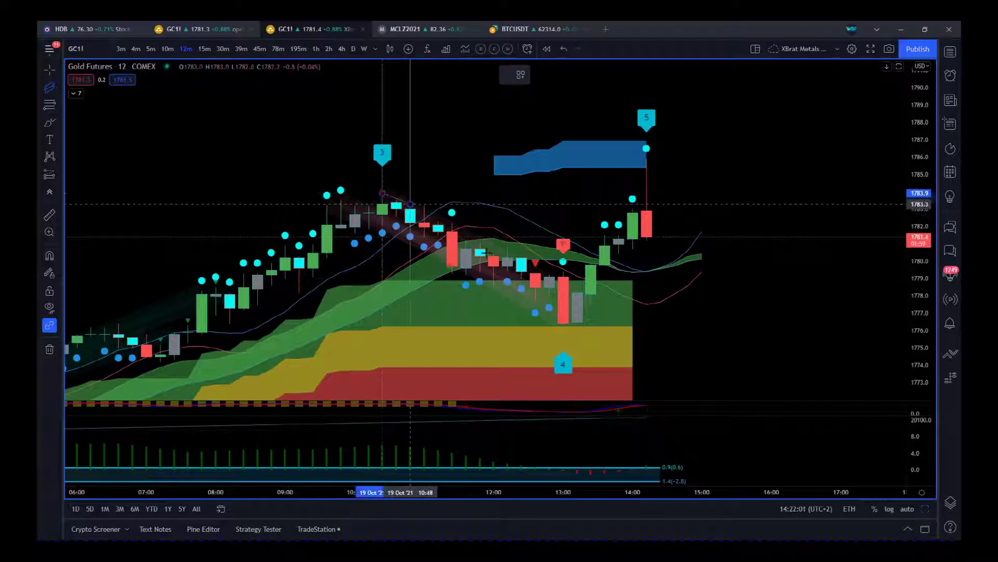
left_click(563, 321)
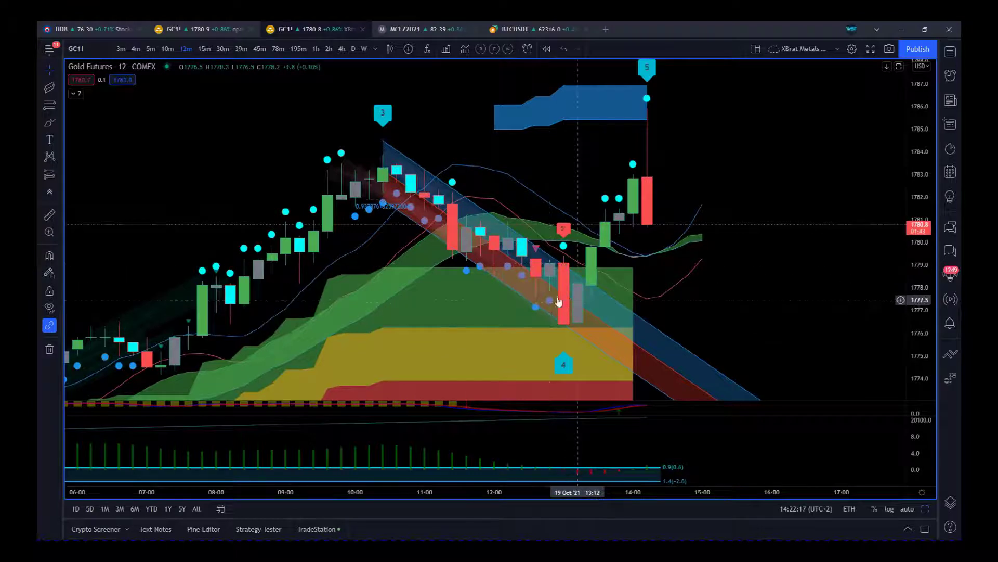
Begin a trend line for the entry level at 12:48 near 1779.4.
left_click(59, 84)
left_click(90, 87)
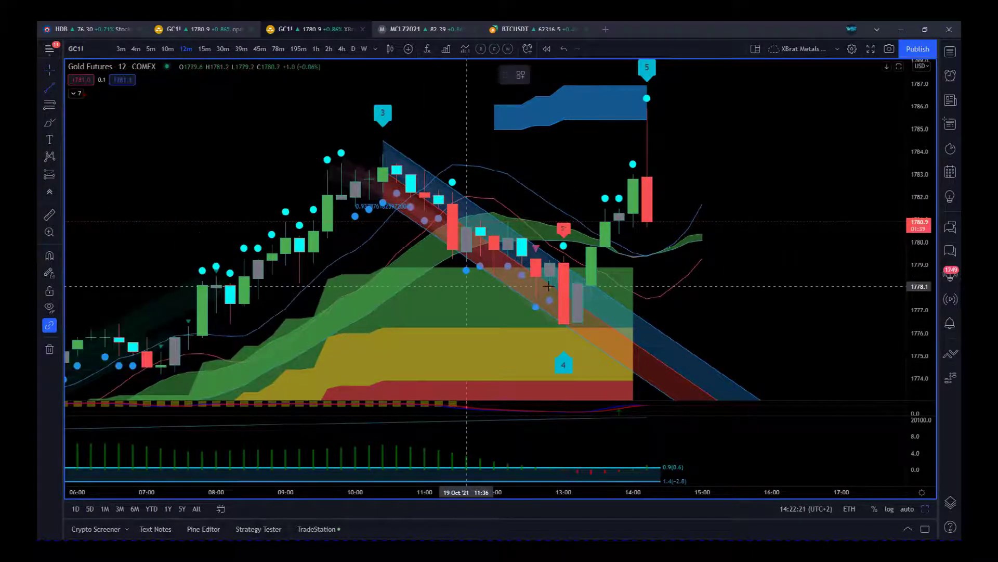
left_click(550, 255)
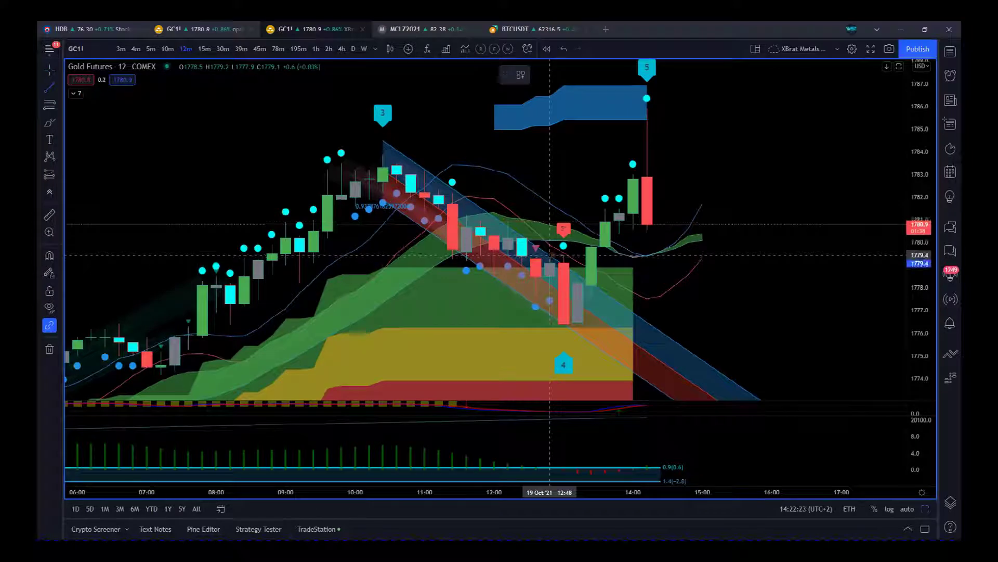
Finish the 1779.4 entry line at 13:36, then widen the price range and zoom the timeline out.
left_click(605, 255)
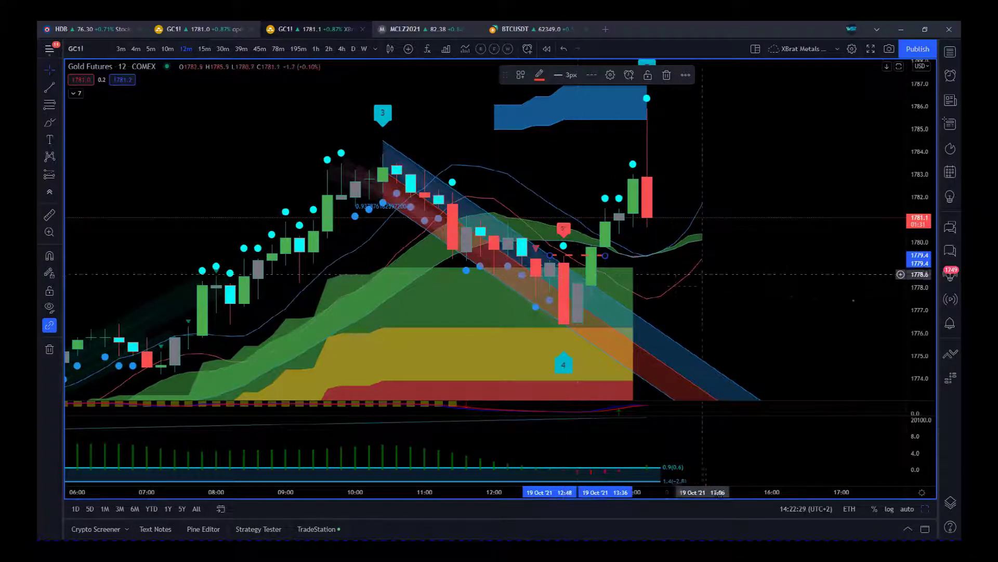
left_click_drag(931, 263, 931, 299)
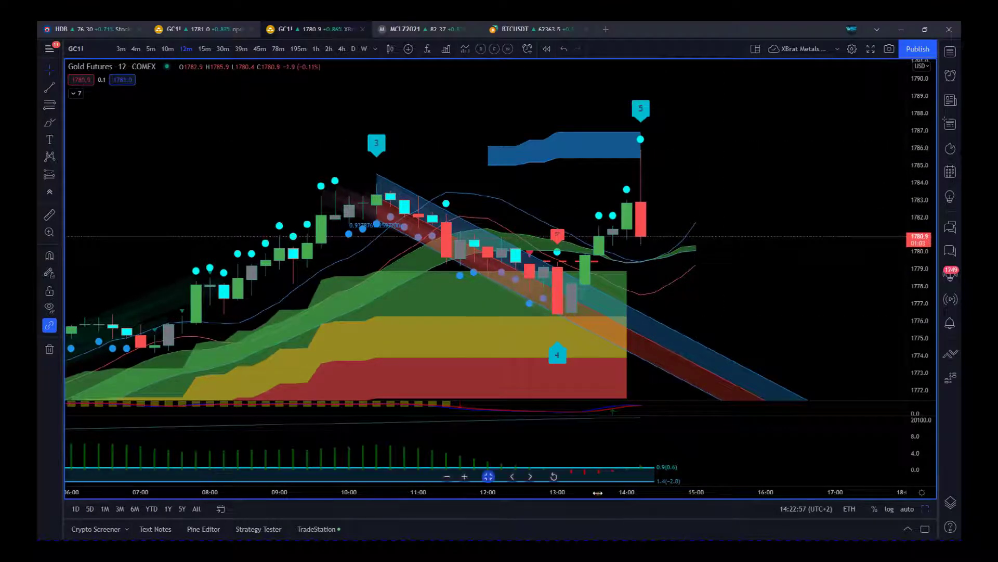
left_click_drag(597, 493, 719, 493)
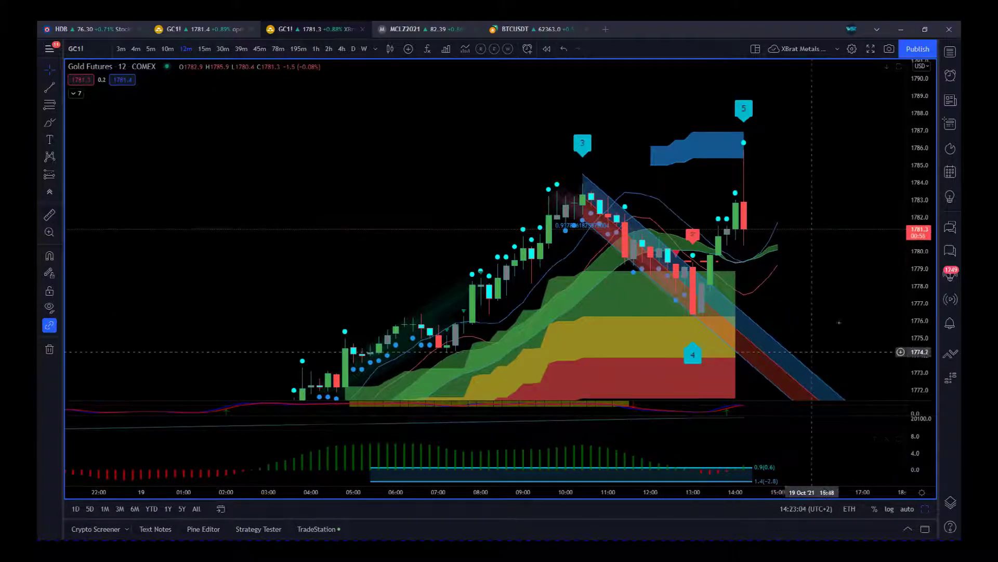
Zoom out and nudge the 12-minute chart until all five wave labels are in view.
scroll(863, 288, "down", 3)
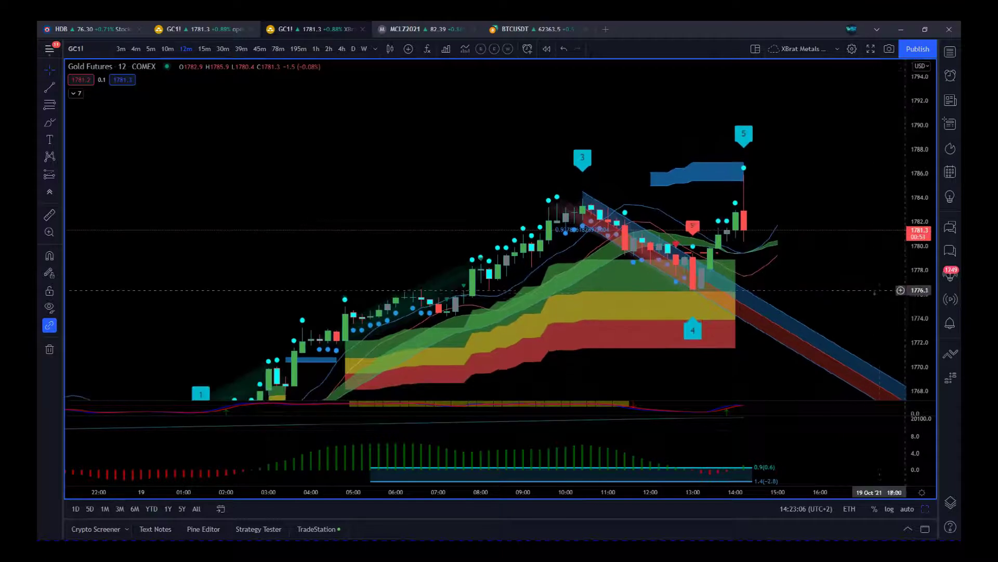
left_click_drag(861, 291, 856, 290)
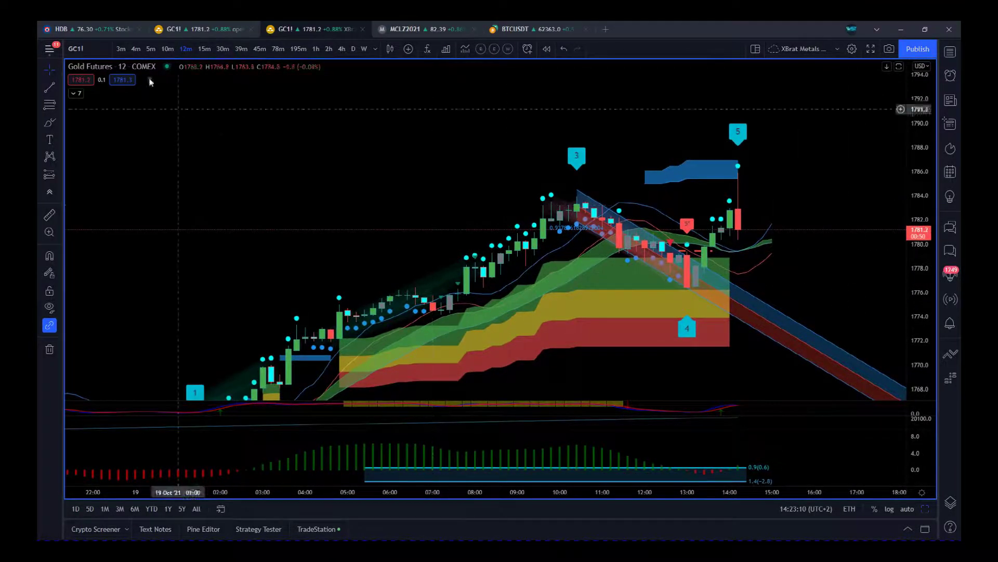
Switch to the 3-minute timeframe and fit the timeline to roughly 01:00–18:00.
left_click(120, 49)
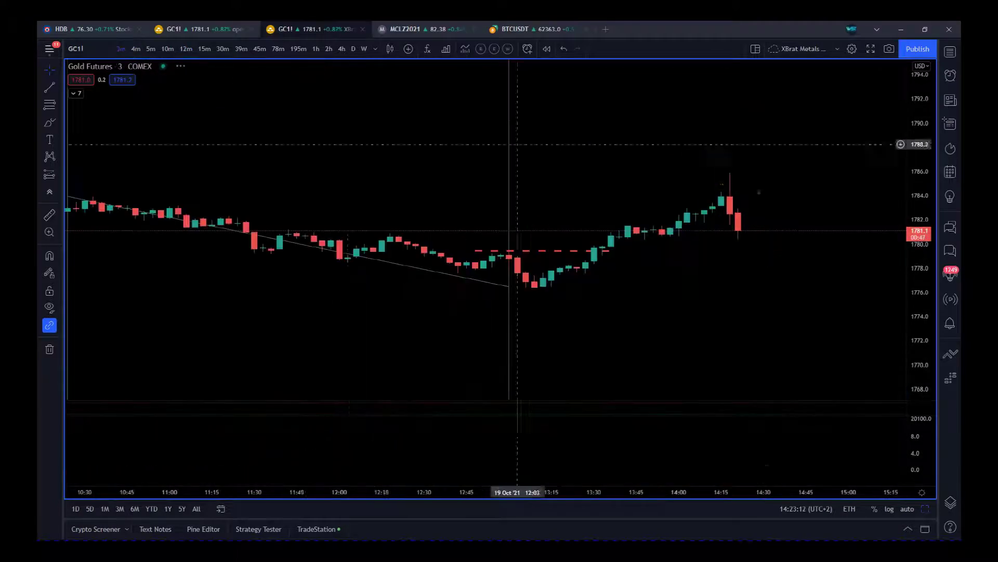
left_click_drag(566, 492, 835, 493)
left_click_drag(836, 339, 721, 340)
left_click_drag(742, 492, 551, 492)
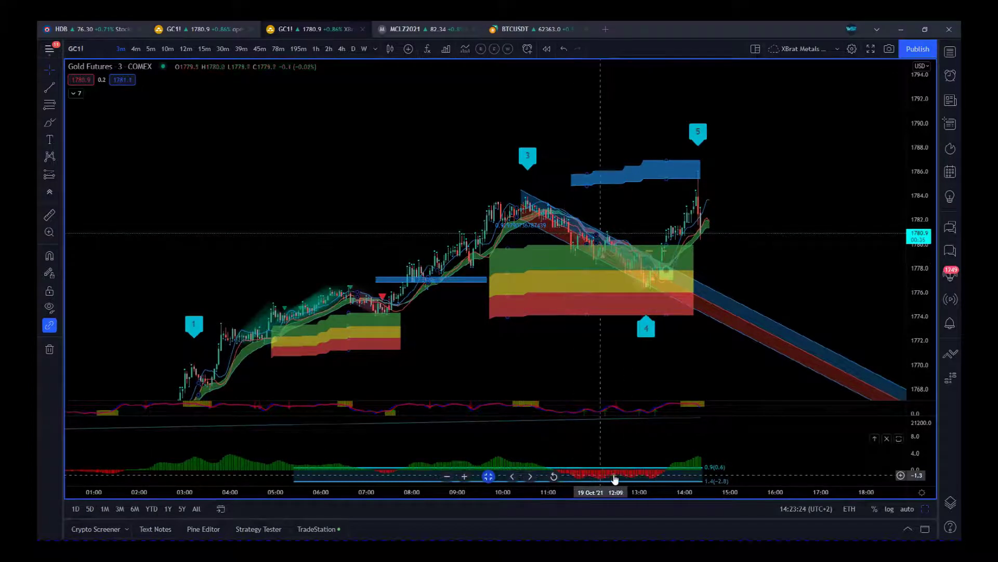
Enlarge the oscillator pane below the price chart and pan back to earlier bars.
left_click_drag(670, 401, 674, 357)
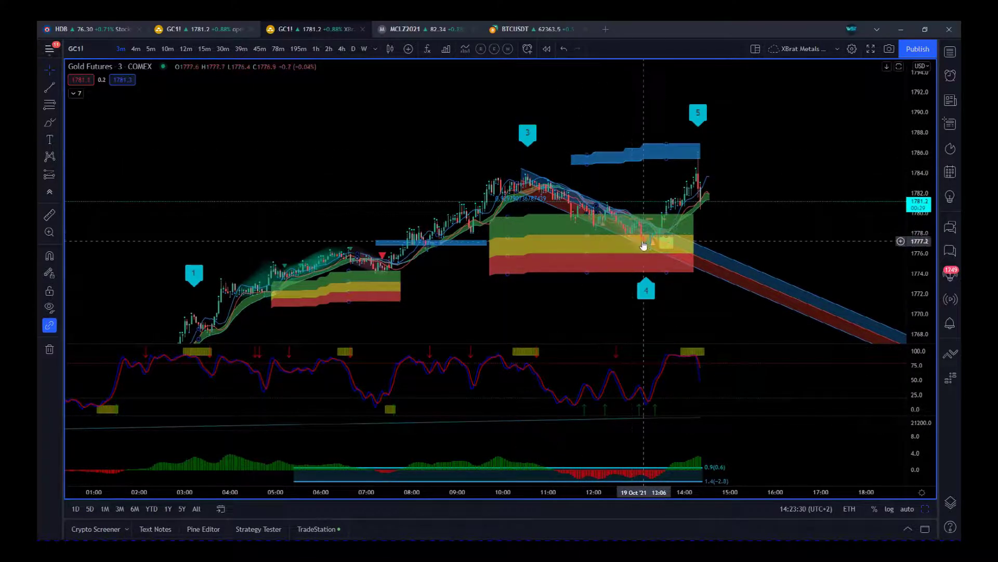
left_click_drag(691, 327, 713, 479)
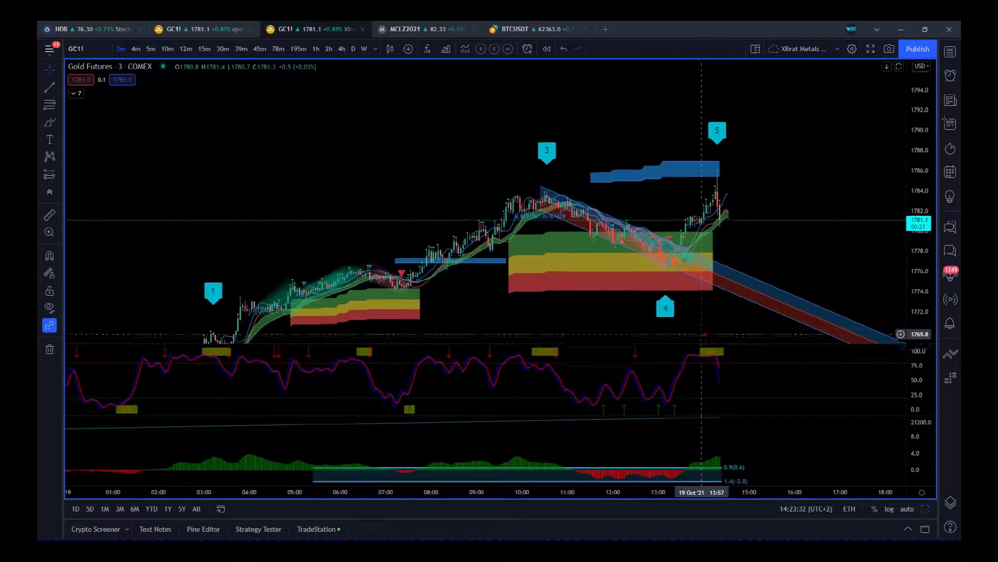
scroll(714, 479, "up", 3)
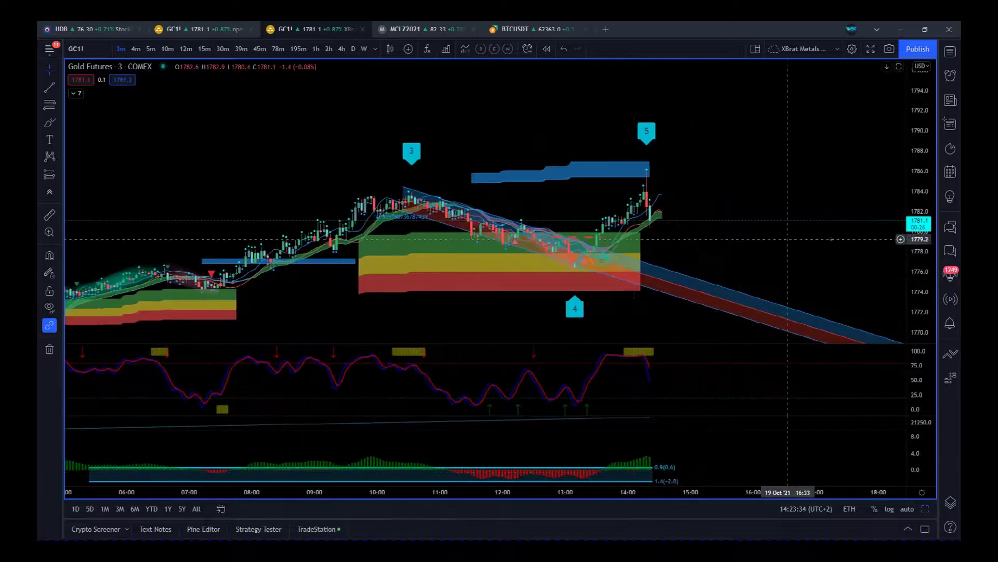
Stretch and pan the 3-minute chart to frame waves 3–5 and the regression channel, 07:00–17:00.
left_click_drag(916, 264, 919, 226)
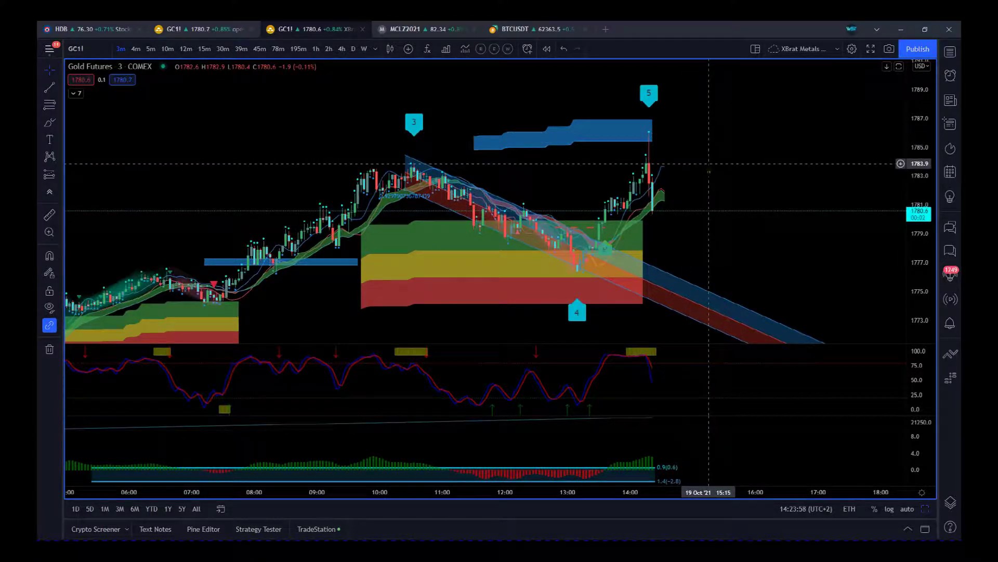
left_click_drag(709, 182, 839, 263)
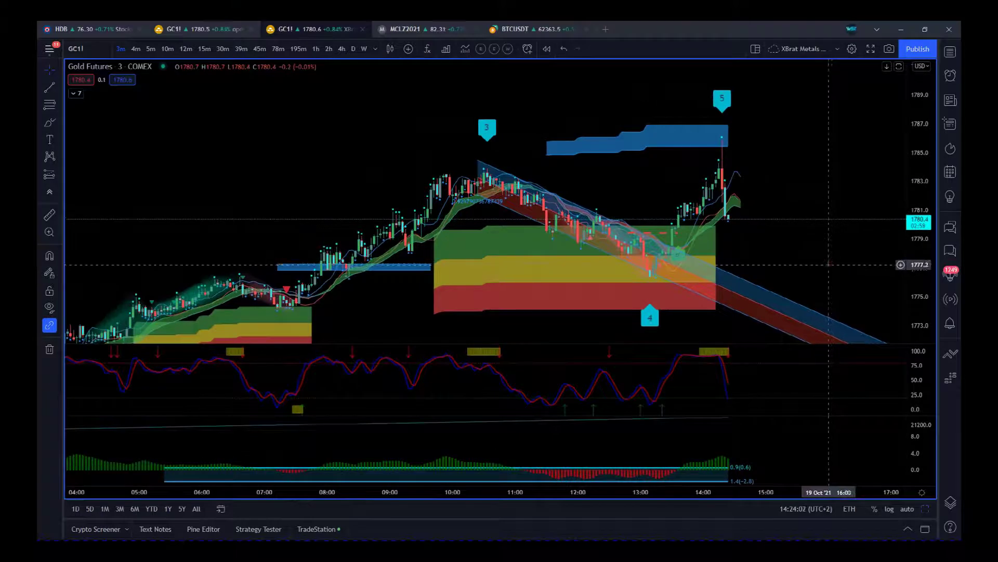
left_click_drag(919, 225, 919, 235)
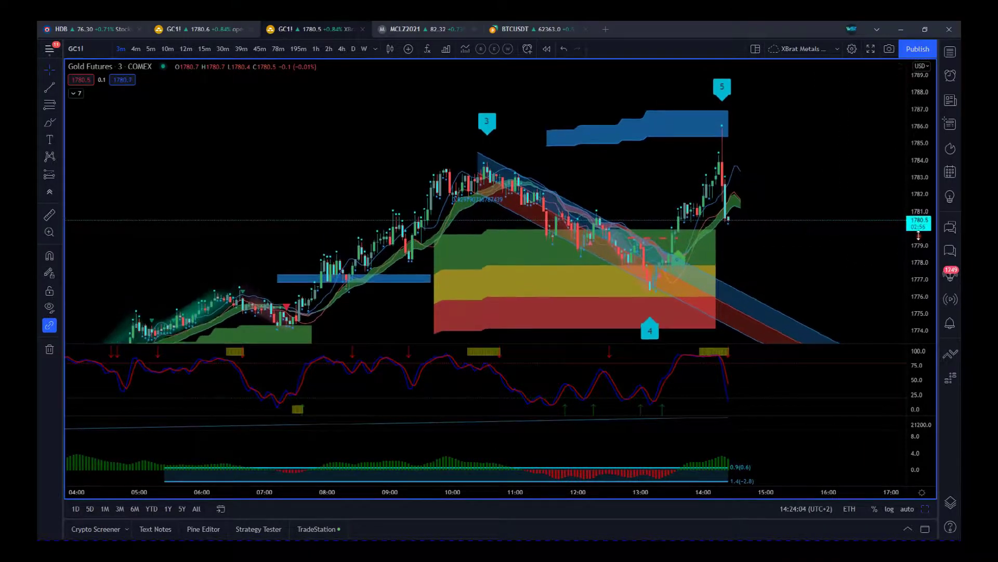
left_click_drag(670, 492, 613, 478)
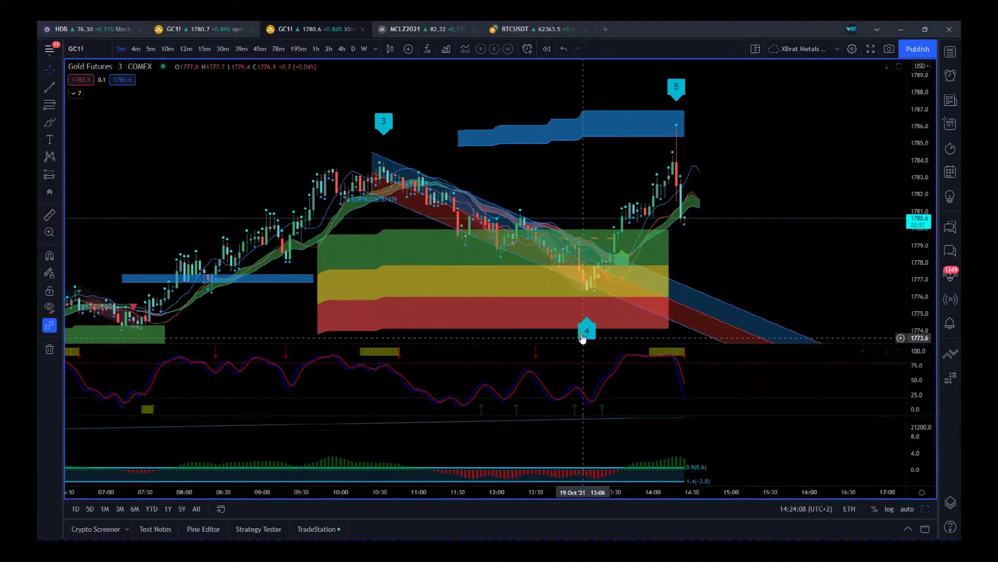